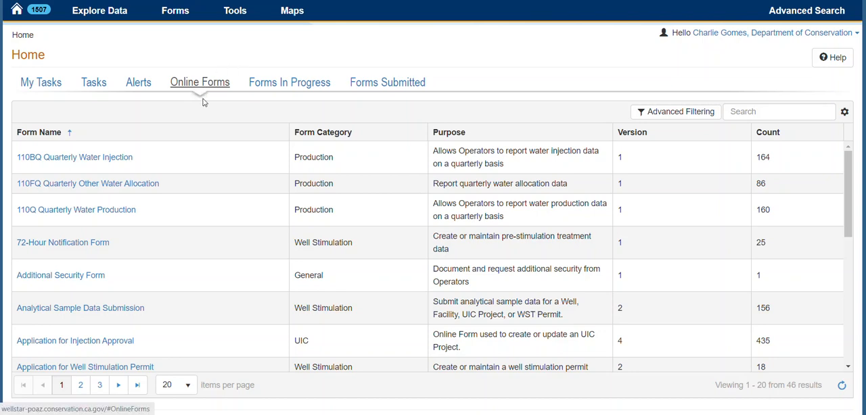
# Look through the list of available online forms.
pyautogui.scroll(-2, 136, 268)
pyautogui.scroll(-4, 137, 268)
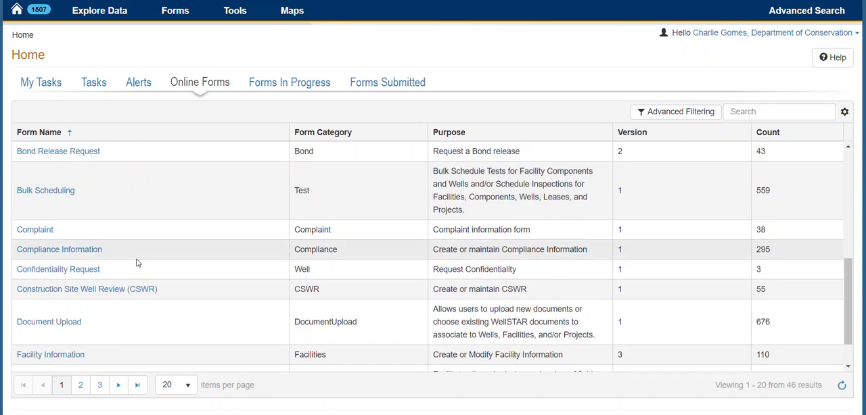
pyautogui.scroll(-1, 137, 264)
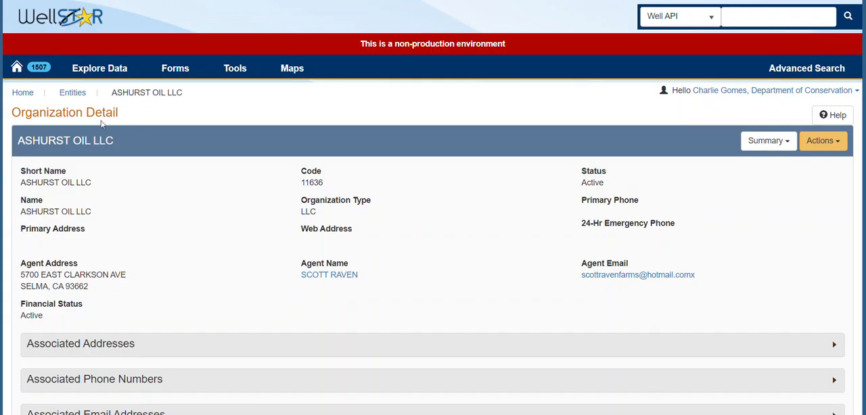
# Show the production section of ASHURST OIL LLC and start an annual production report for it.
pyautogui.click(767, 141)
pyautogui.click(740, 224)
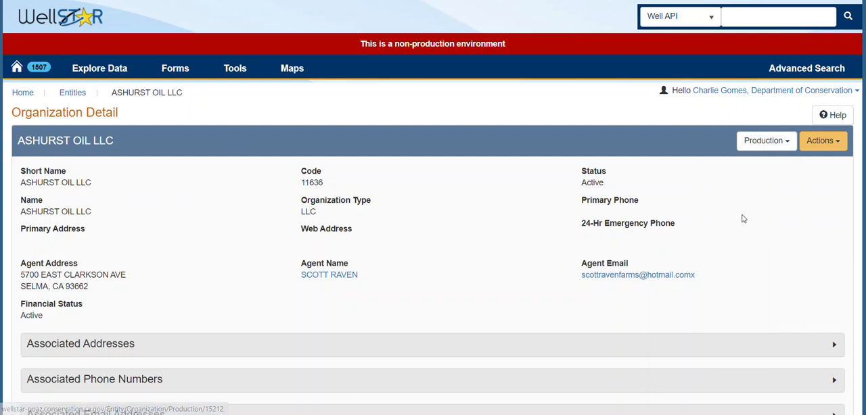
pyautogui.click(824, 142)
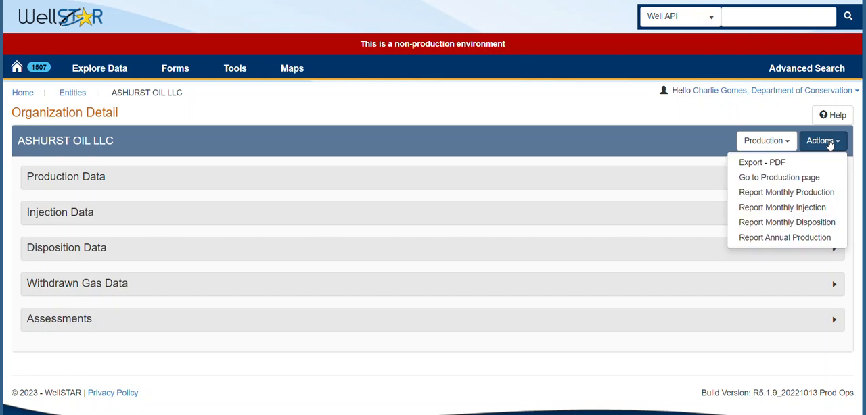
pyautogui.click(778, 238)
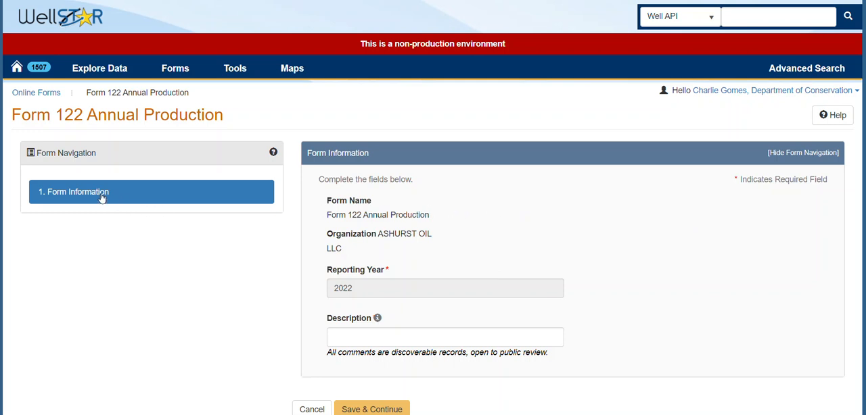
# Enter "Form 122 2022" as the form description, then save and continue to the operator information.
pyautogui.click(351, 343)
pyautogui.write('Form 122 0')
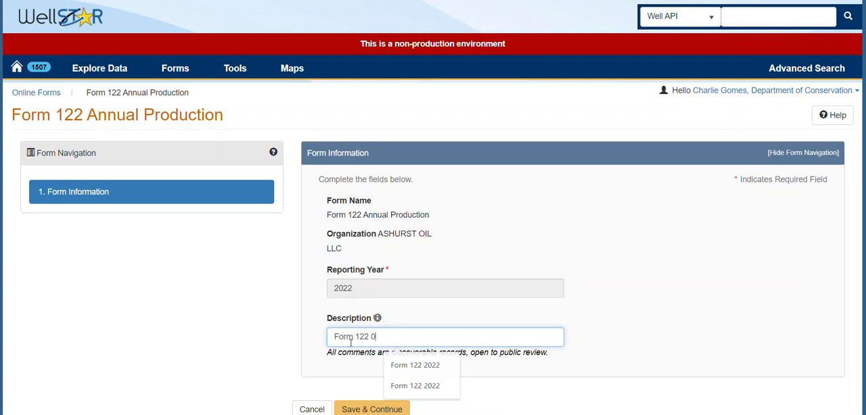
pyautogui.press('BackSpace')
pyautogui.write('2022')
pyautogui.click(267, 309)
pyautogui.scroll(-1, 269, 308)
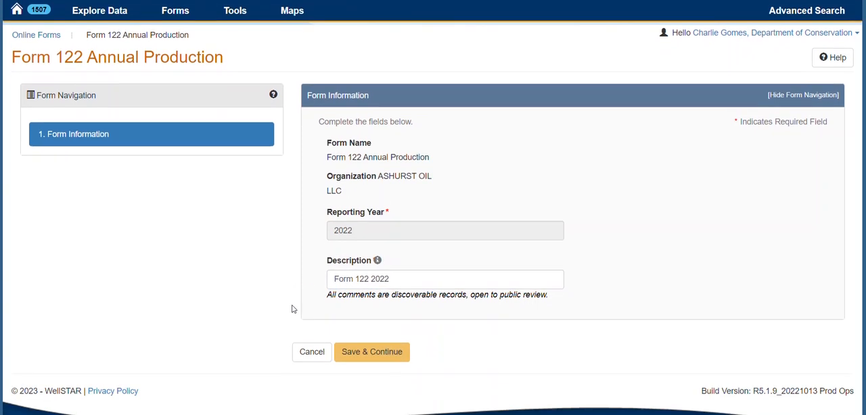
pyautogui.click(372, 353)
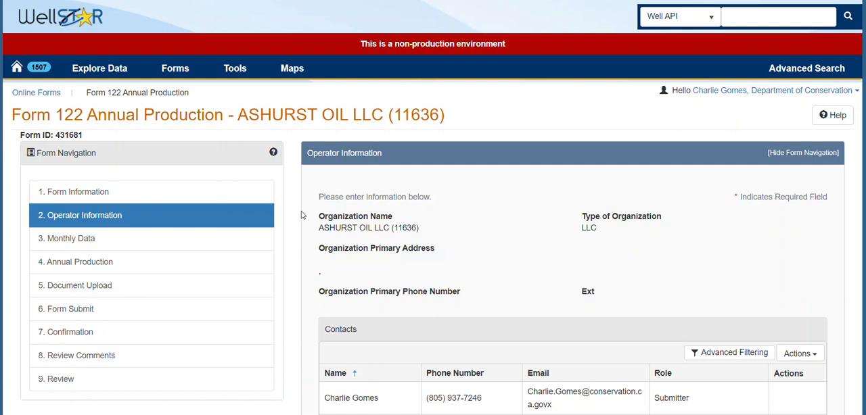
# Check the form ID and the contacts' roles on the operator information page.
pyautogui.moveTo(84, 138); pyautogui.dragTo(20, 136)
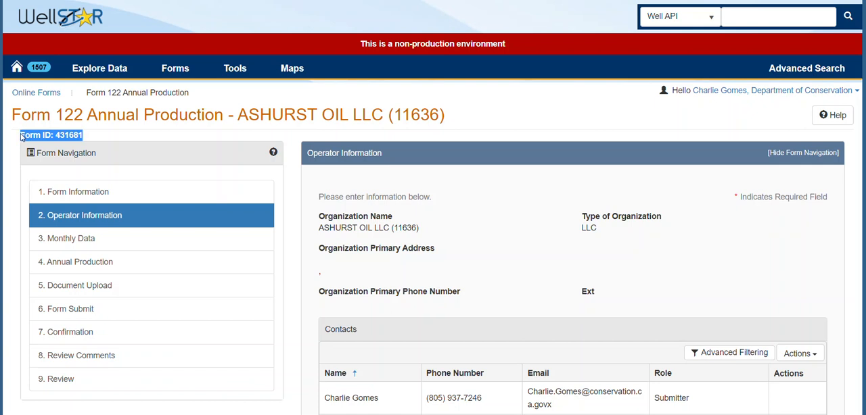
pyautogui.click(120, 134)
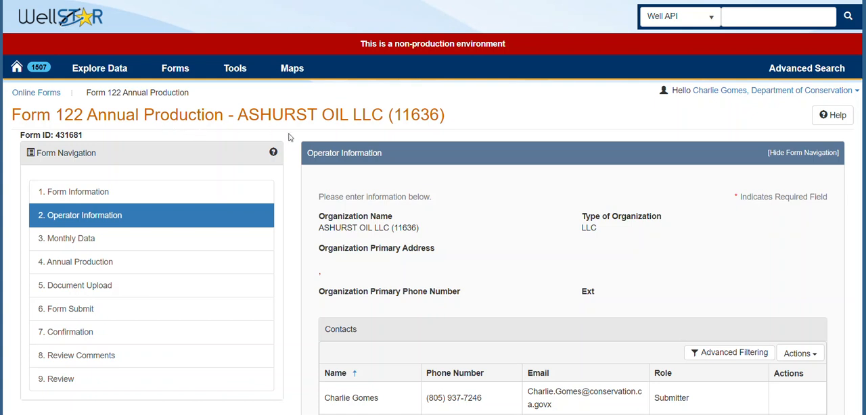
pyautogui.scroll(-1, 297, 144)
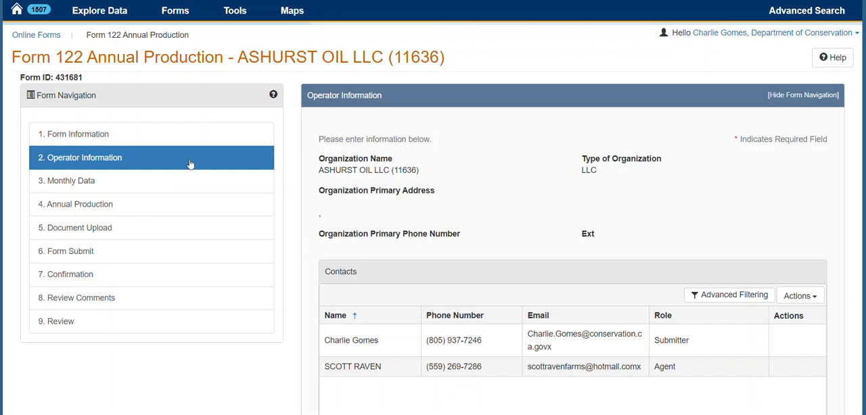
pyautogui.scroll(-1, 304, 159)
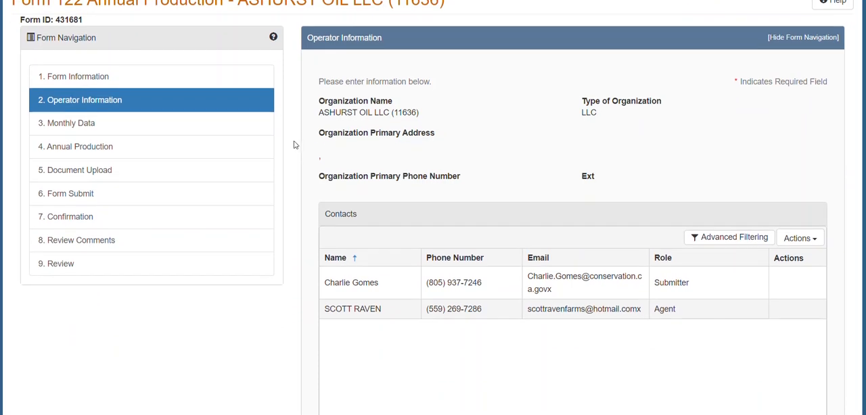
pyautogui.scroll(-1, 295, 144)
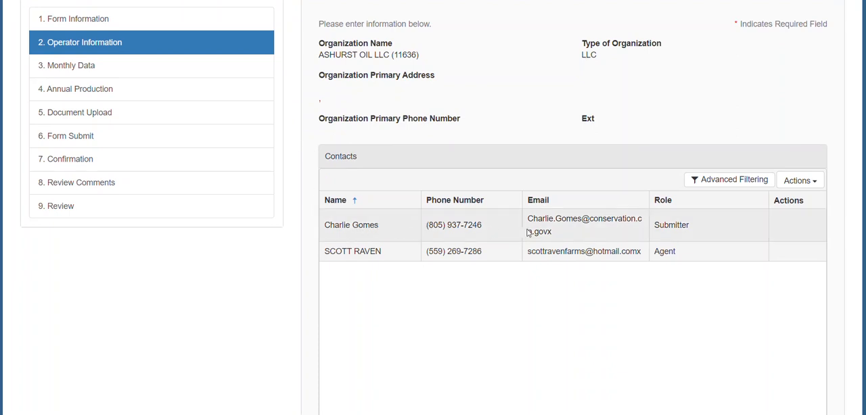
pyautogui.moveTo(691, 228); pyautogui.dragTo(660, 230)
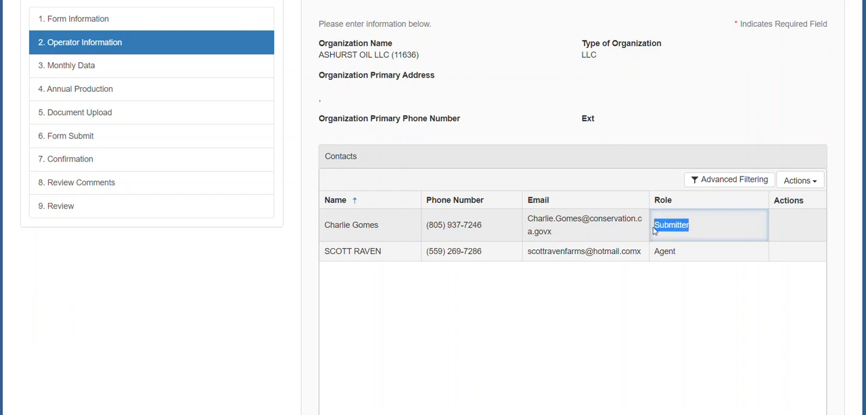
pyautogui.click(697, 254)
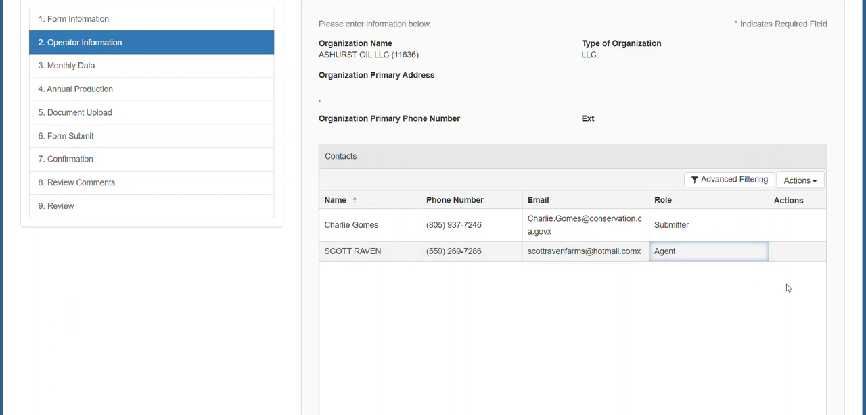
# Inspect the Add Contact form's fields for existing and new contacts, and cancel it without saving.
pyautogui.click(808, 192)
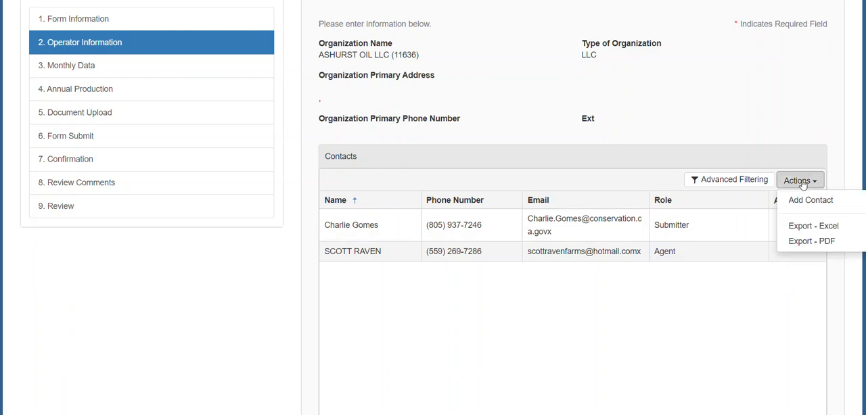
pyautogui.click(807, 200)
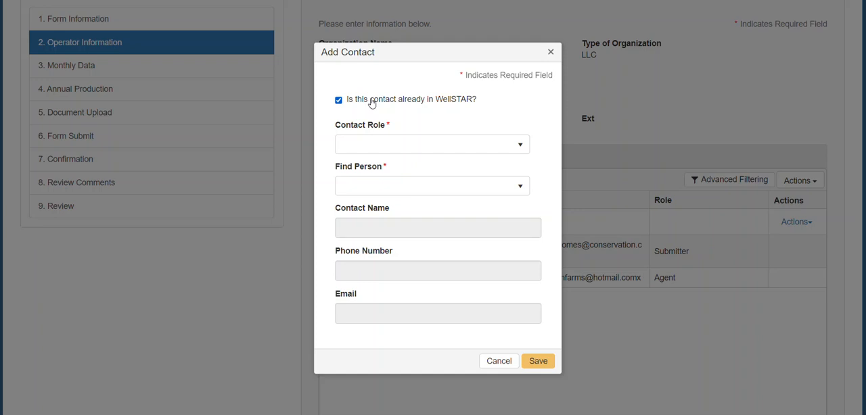
pyautogui.click(379, 189)
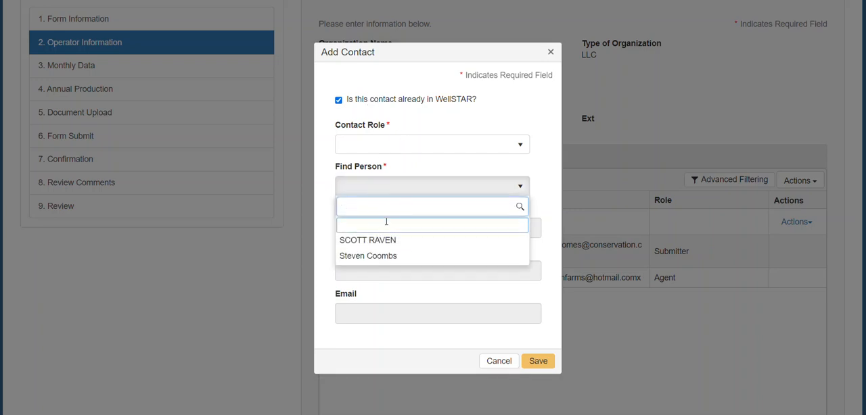
pyautogui.click(414, 125)
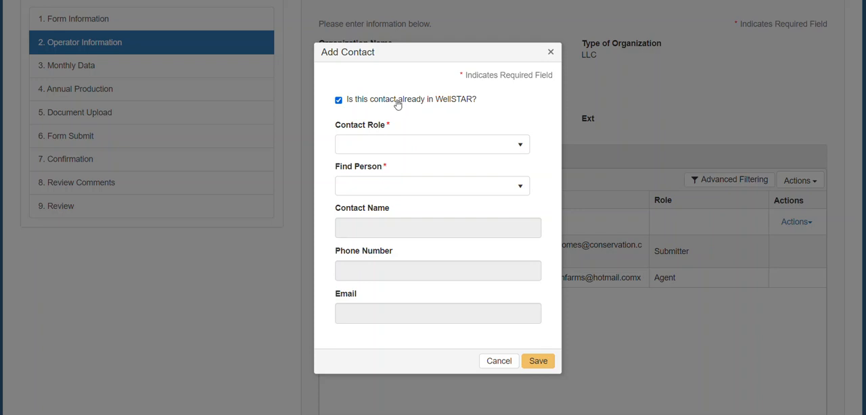
pyautogui.click(398, 101)
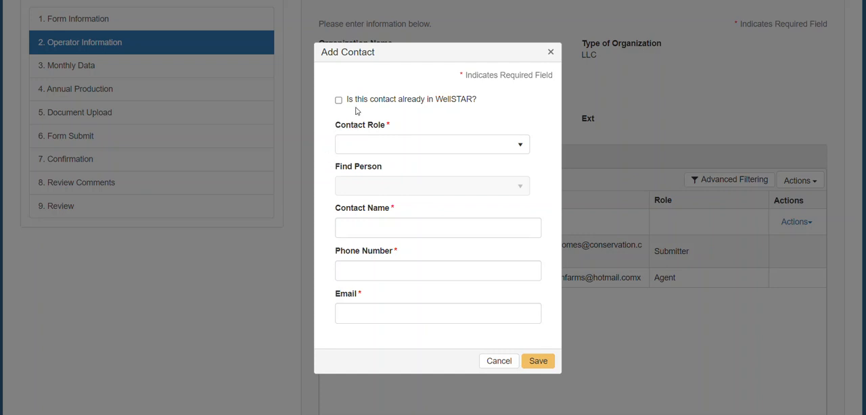
pyautogui.click(499, 361)
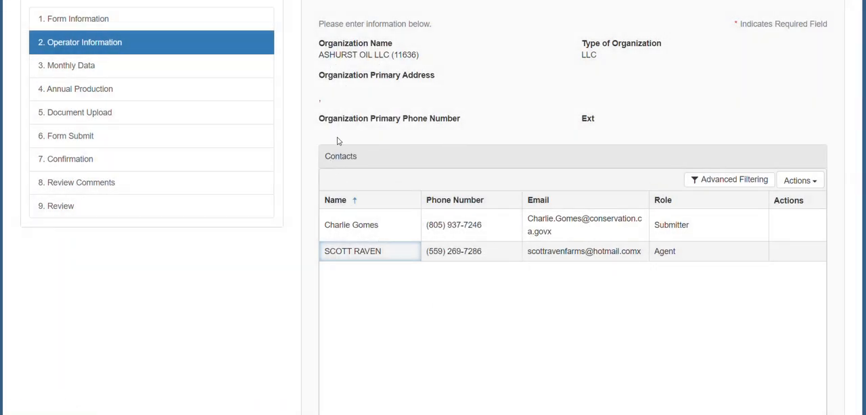
# Continue through the operator information and the monthly data table to the Annual Production page.
pyautogui.scroll(-3, 313, 134)
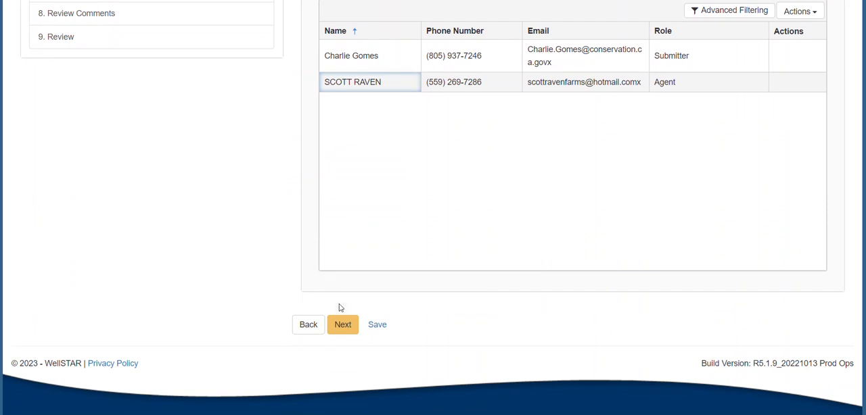
pyautogui.click(344, 325)
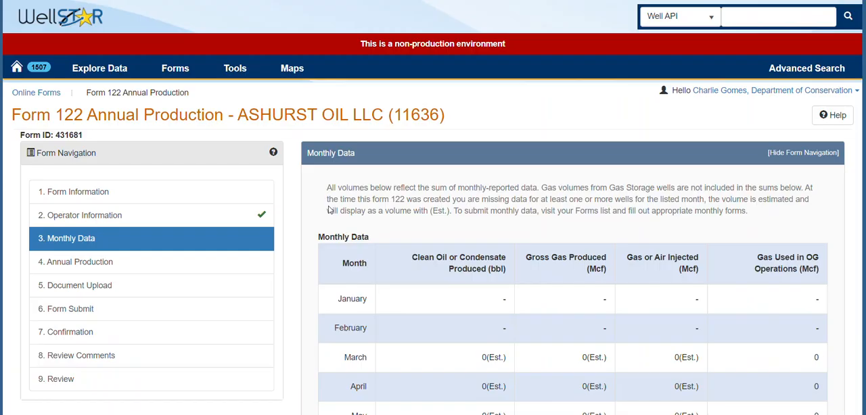
pyautogui.scroll(-1, 309, 186)
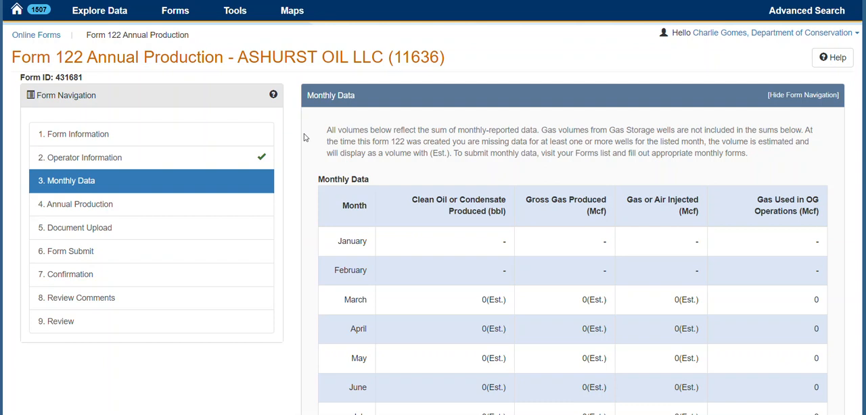
pyautogui.scroll(-1, 315, 141)
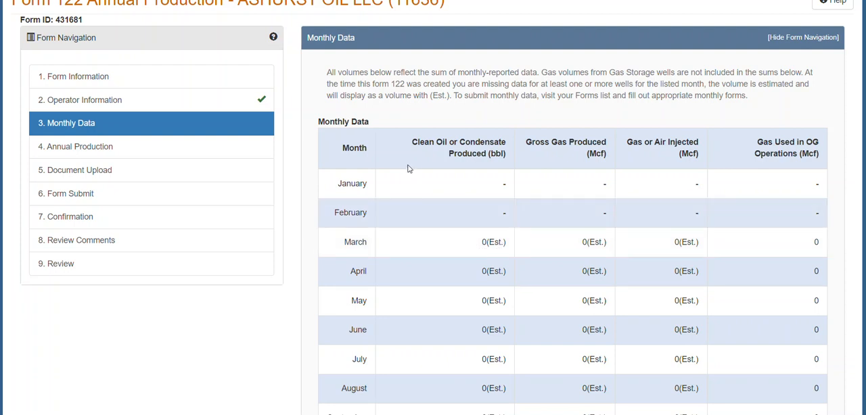
pyautogui.scroll(-3, 406, 173)
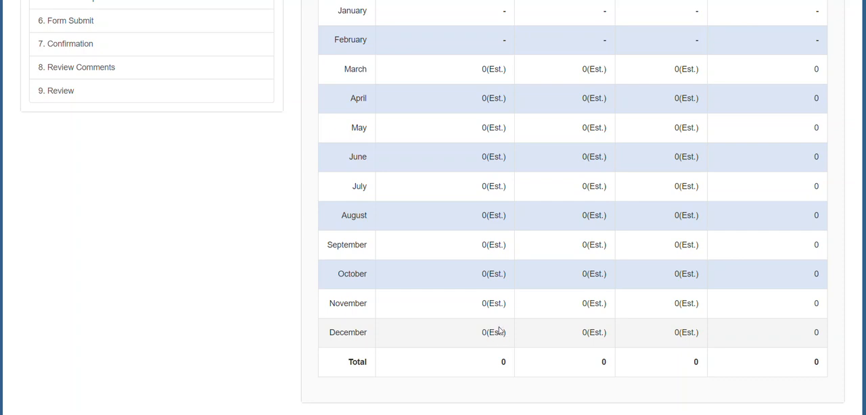
pyautogui.scroll(-3, 422, 223)
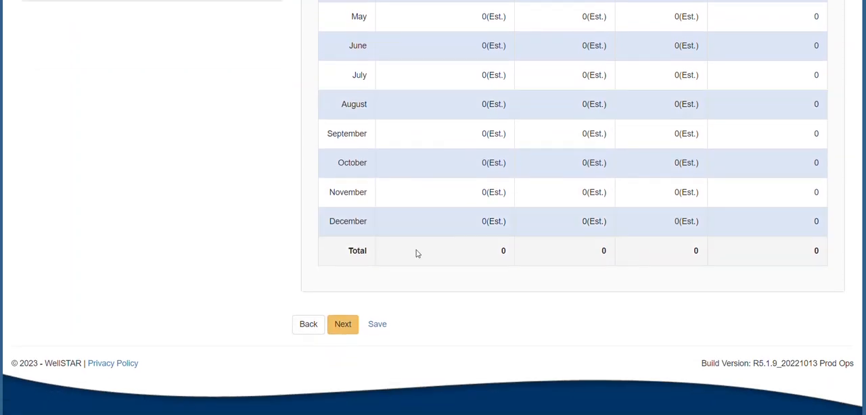
pyautogui.click(345, 324)
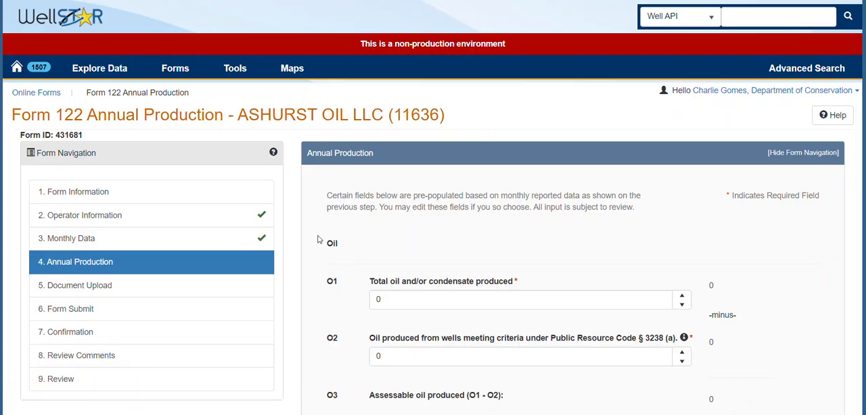
# Set the total oil and/or condensate produced (O1) to 1,000.
pyautogui.scroll(-1, 326, 232)
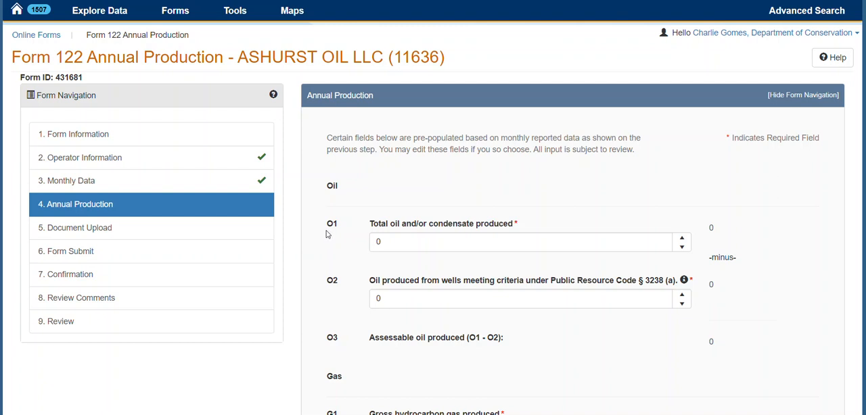
pyautogui.scroll(-2, 327, 234)
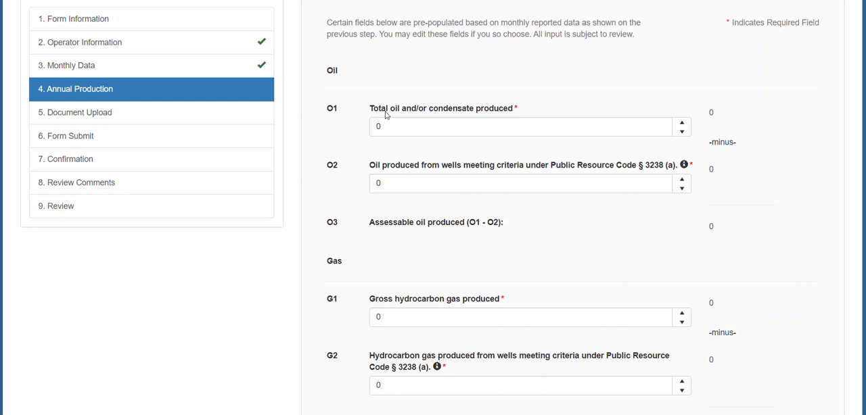
pyautogui.moveTo(387, 123); pyautogui.dragTo(357, 123)
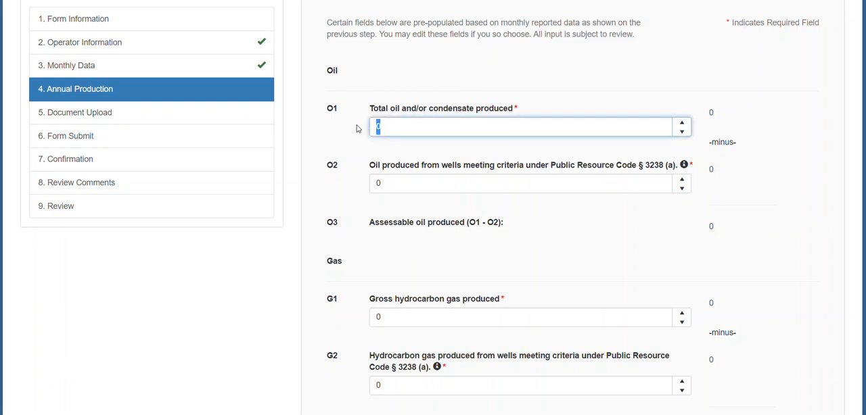
pyautogui.write('1000')
pyautogui.press('Tab')
pyautogui.moveTo(736, 120); pyautogui.dragTo(709, 117)
pyautogui.click(734, 133)
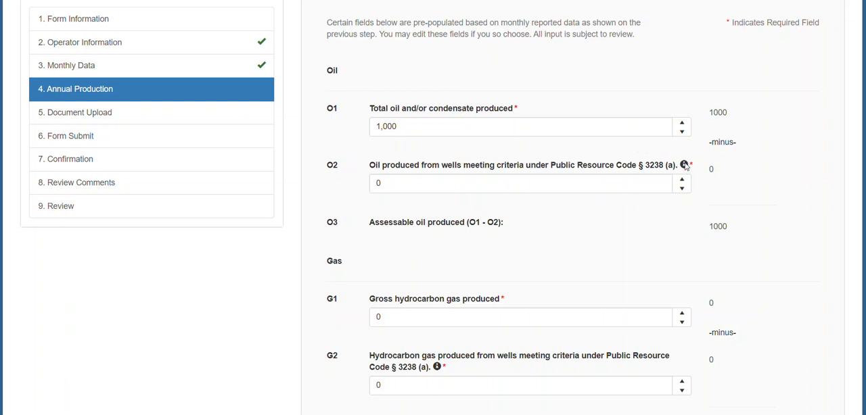
# Set the oil produced from wells meeting Public Resource Code § 3238 (a) criteria (O2) to 100 and check the assessable oil.
pyautogui.moveTo(686, 167)
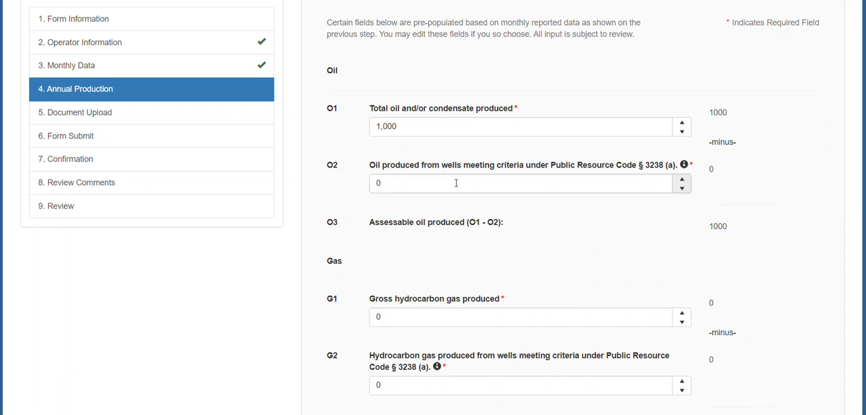
pyautogui.click(375, 185)
pyautogui.write('100')
pyautogui.press('Tab')
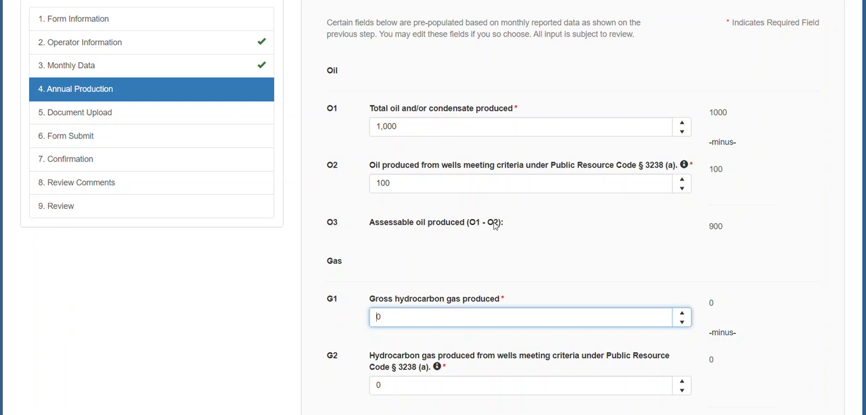
pyautogui.moveTo(723, 229); pyautogui.dragTo(708, 229)
pyautogui.click(688, 238)
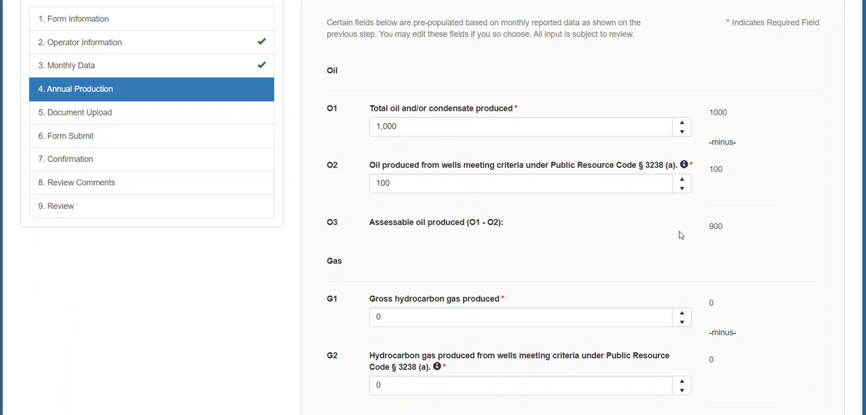
# Examine the gas production fields G1 through G7 and their calculated amounts on the Annual Production page.
pyautogui.scroll(-3, 321, 193)
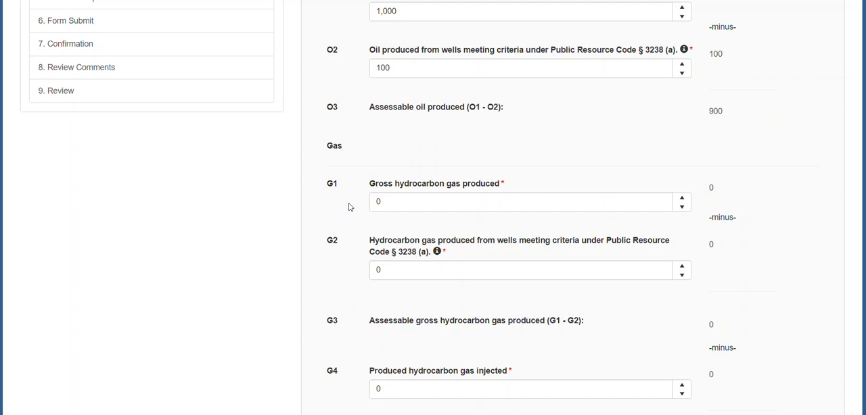
pyautogui.click(378, 202)
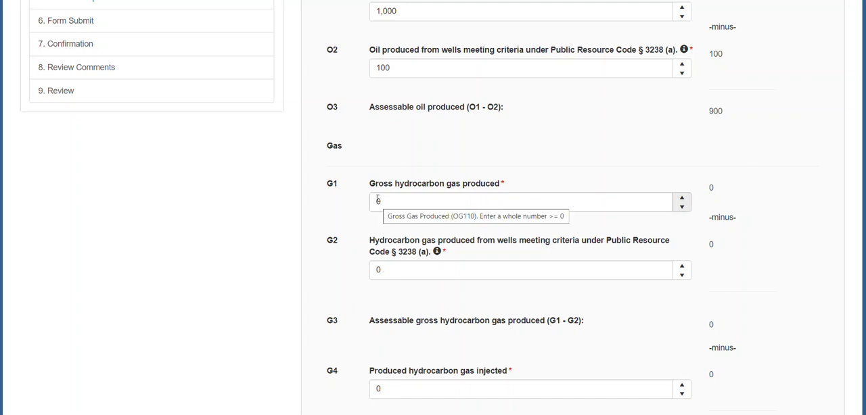
pyautogui.moveTo(718, 189); pyautogui.dragTo(710, 190)
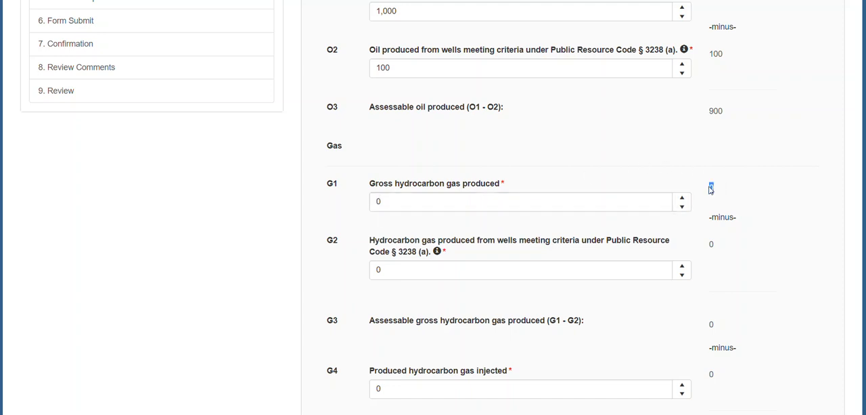
pyautogui.click(736, 206)
pyautogui.scroll(-2, 733, 201)
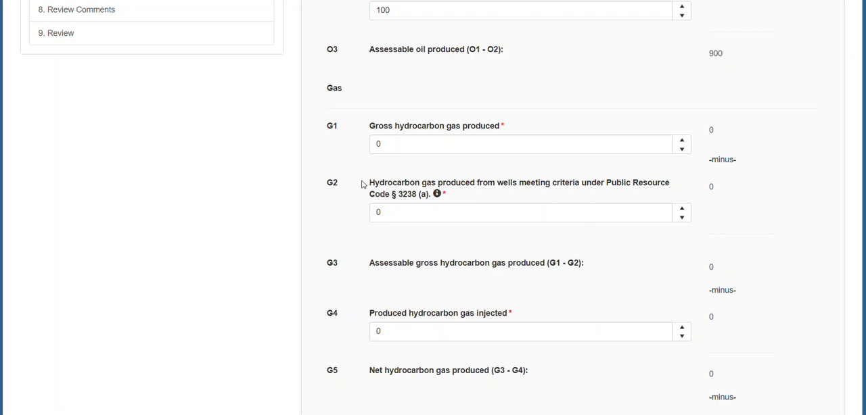
pyautogui.moveTo(438, 196)
pyautogui.scroll(-2, 320, 213)
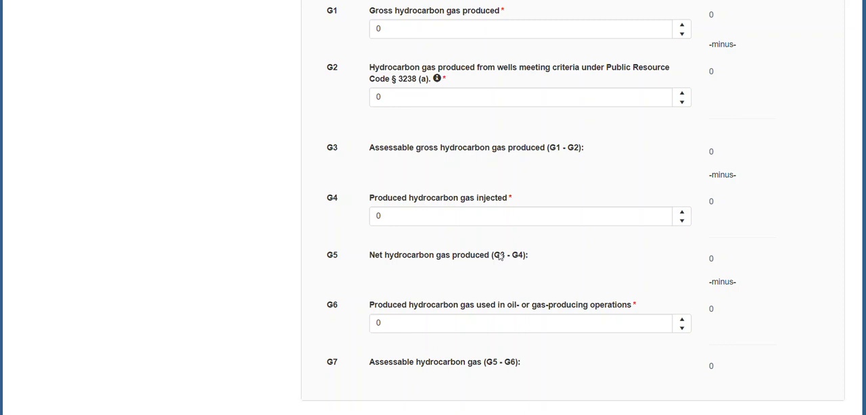
pyautogui.scroll(-2, 334, 247)
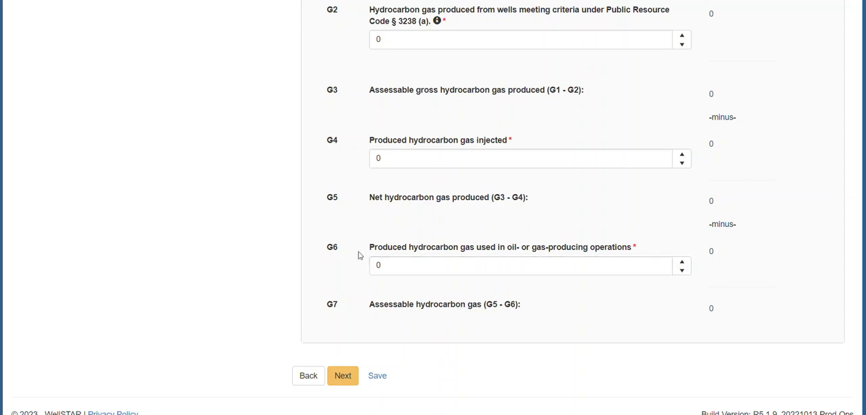
pyautogui.scroll(2, 388, 259)
pyautogui.scroll(3, 357, 254)
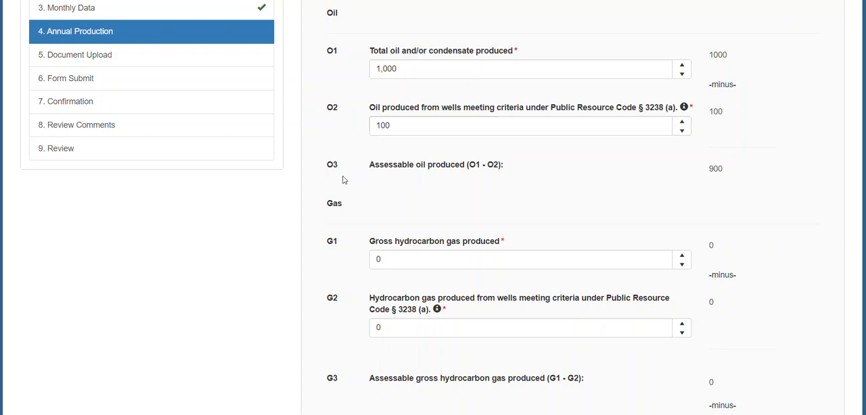
# Continue from Annual Production through Document Upload to the Form Submit page without uploading a document.
pyautogui.scroll(-5, 343, 180)
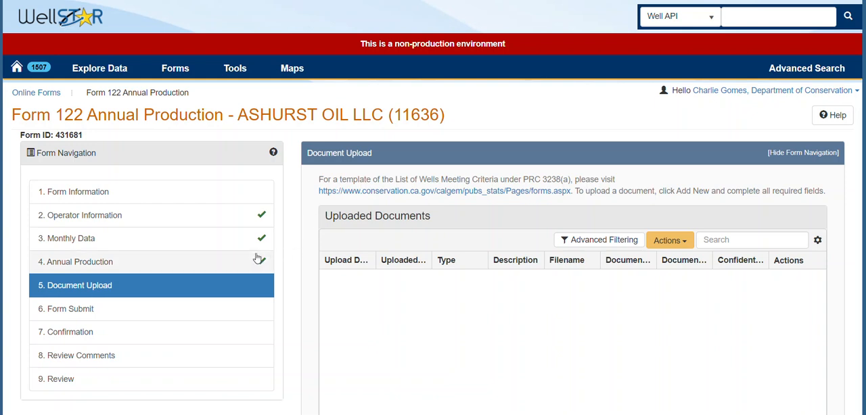
pyautogui.scroll(-1, 315, 250)
pyautogui.scroll(-5, 316, 250)
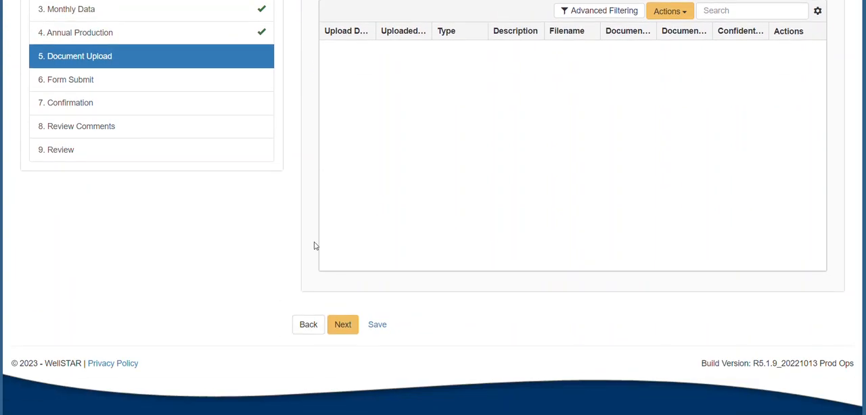
pyautogui.click(341, 324)
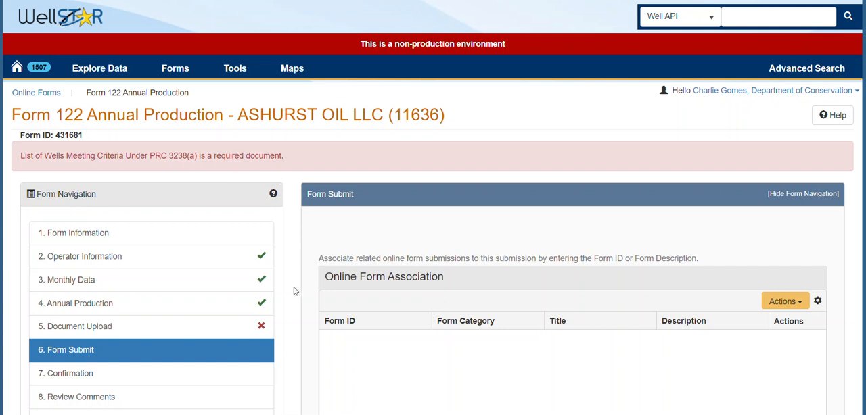
# Return to Document Upload and get the List of Wells Meeting Criteria Under PRC 3238(a) template from the linked Oil and Gas Forms page.
pyautogui.click(143, 329)
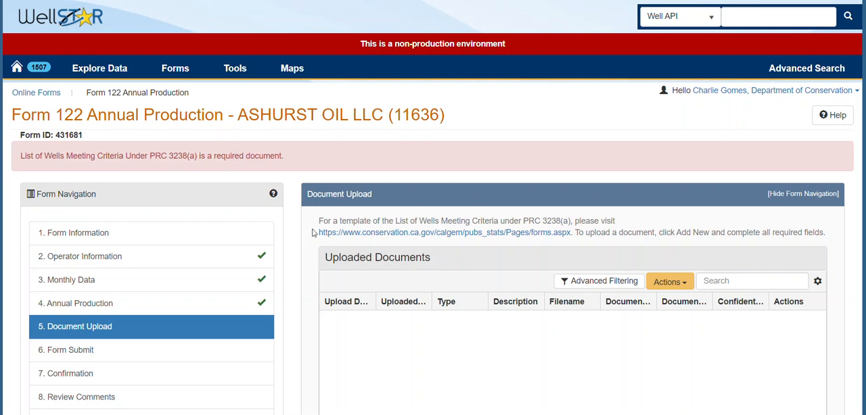
pyautogui.click(357, 230)
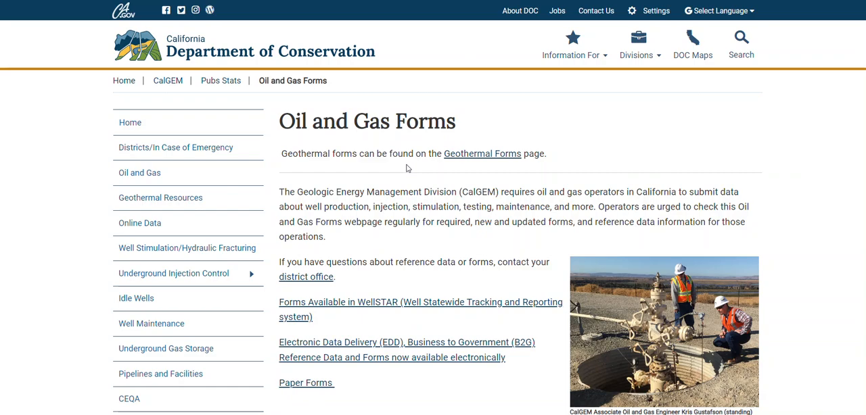
pyautogui.scroll(-13, 407, 168)
pyautogui.scroll(-15, 405, 168)
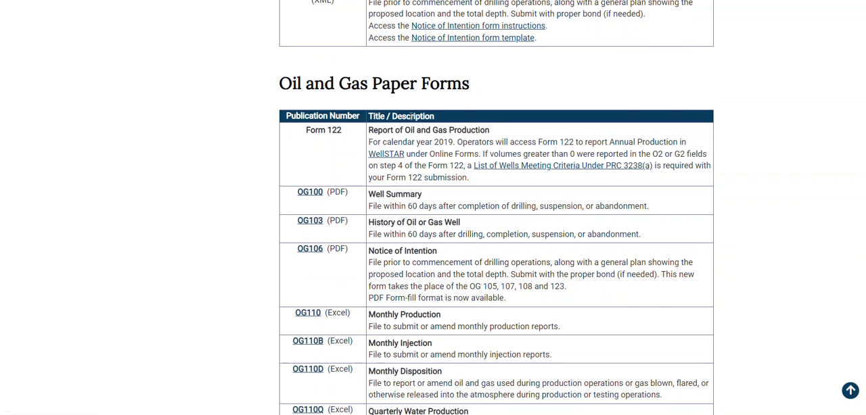
pyautogui.click(493, 168)
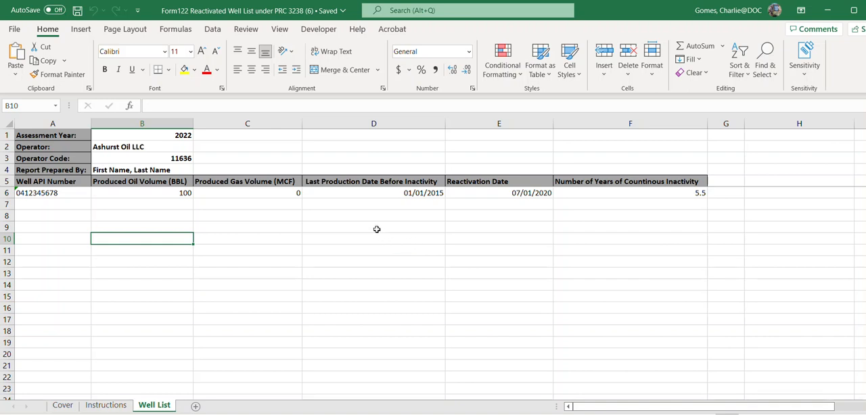
# Check the assessment year, operator, operator code and preparer entries in the Excel Well List sheet, and save the workbook.
pyautogui.click(143, 135)
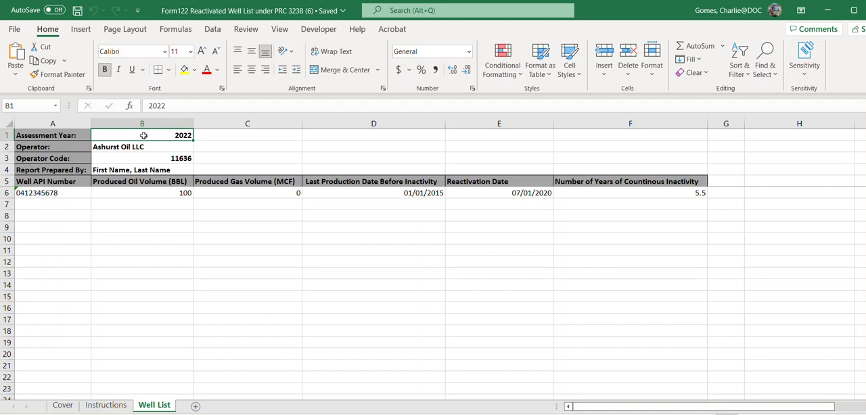
pyautogui.click(143, 147)
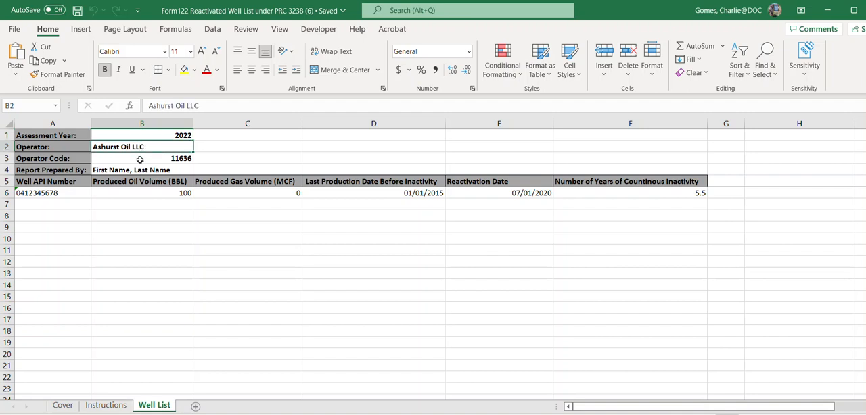
pyautogui.click(140, 159)
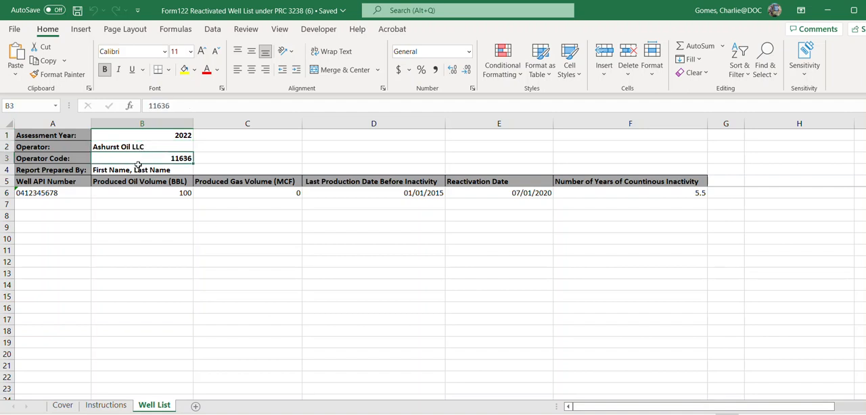
pyautogui.click(131, 168)
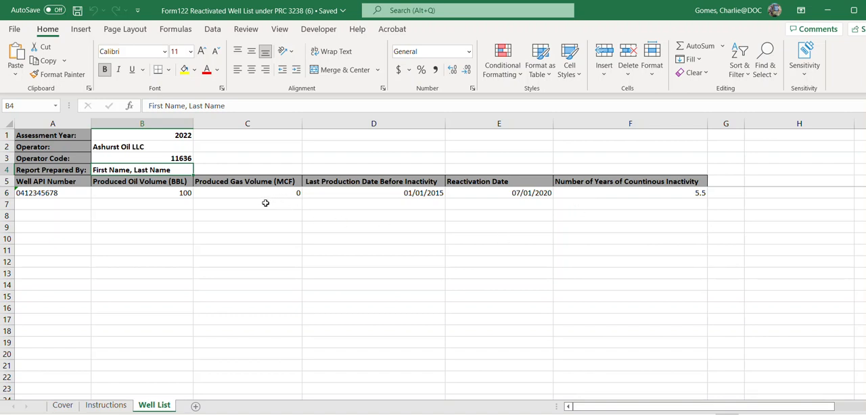
pyautogui.click(78, 10)
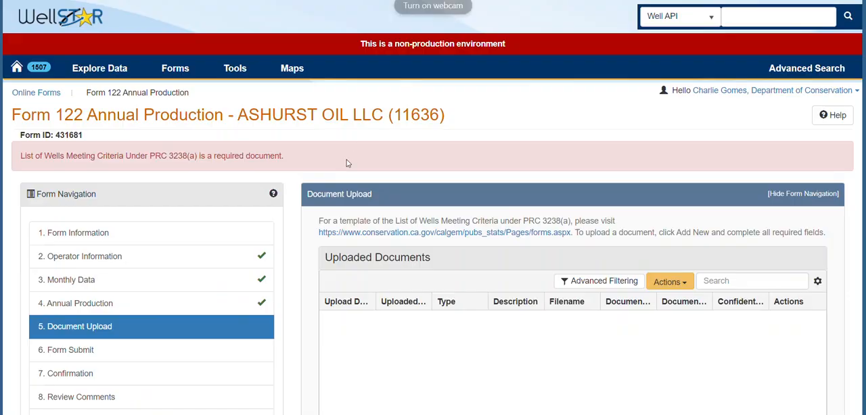
# Back in WellSTAR, add a new document upload with the type List of Wells Meeting Criteria Under PRC 3238(a).
pyautogui.scroll(-1, 298, 206)
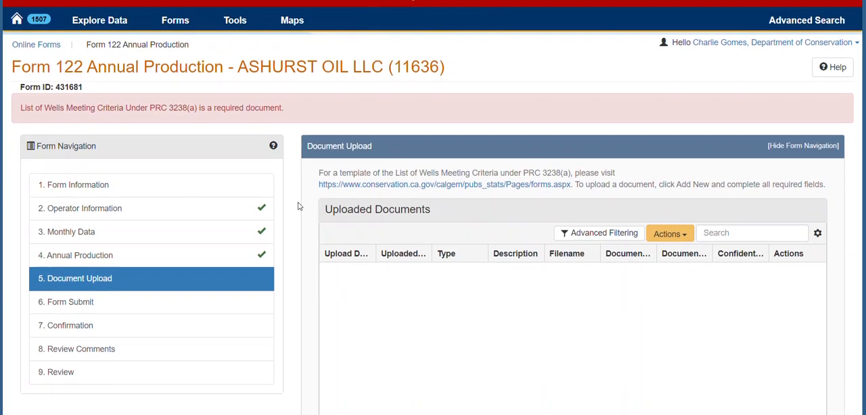
pyautogui.scroll(-1, 305, 202)
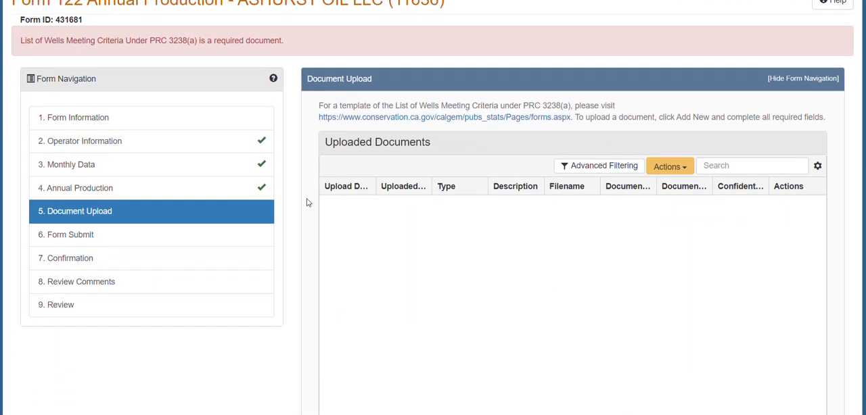
pyautogui.click(677, 170)
pyautogui.click(675, 187)
pyautogui.scroll(-2, 426, 183)
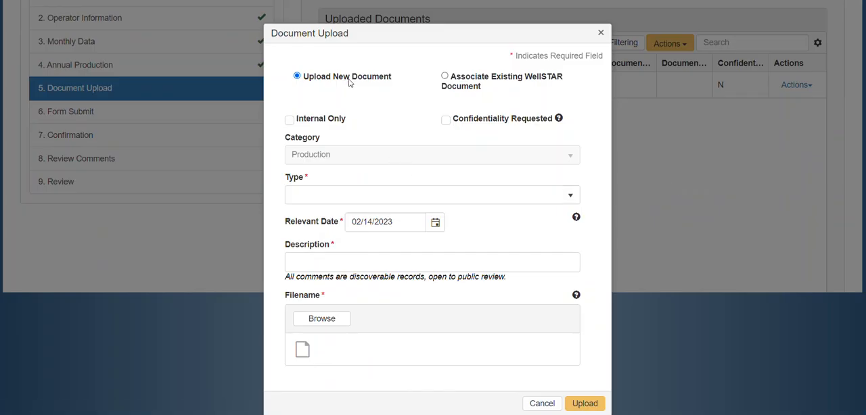
pyautogui.click(317, 196)
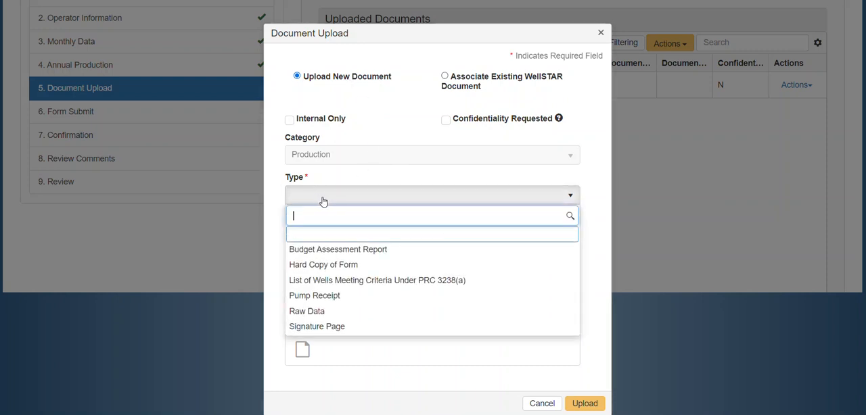
pyautogui.click(342, 283)
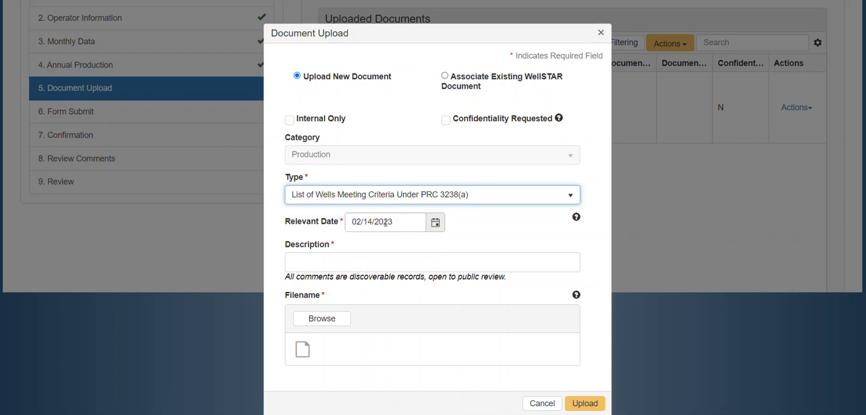
# Enter "Form 122 2022 List of Wells" as the document's description.
pyautogui.click(353, 264)
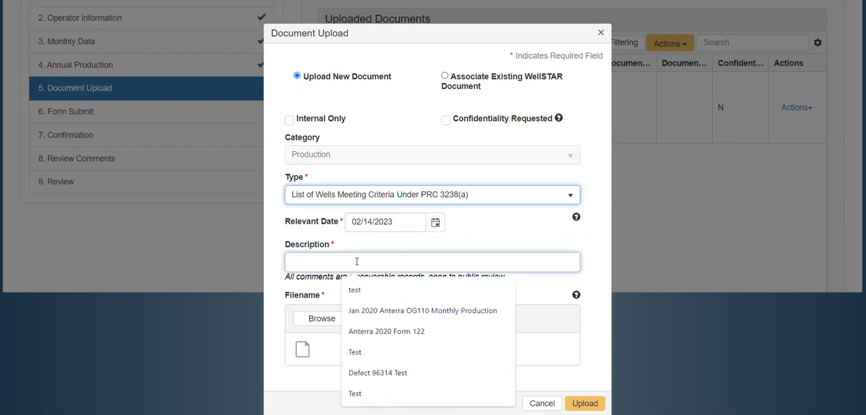
pyautogui.write('Form ')
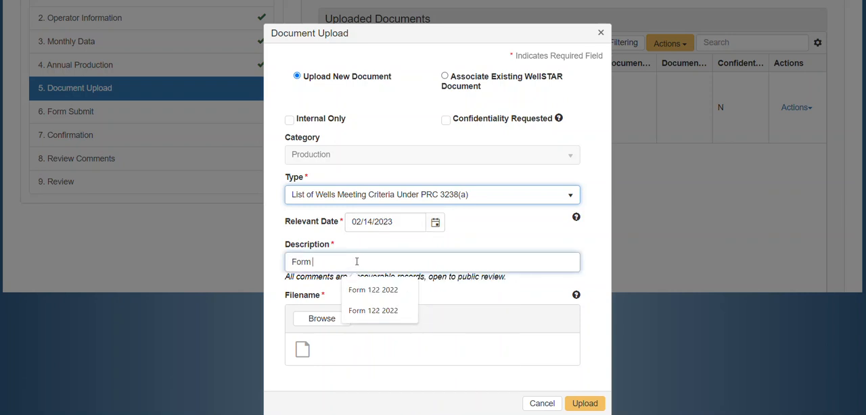
pyautogui.write('2')
pyautogui.press('BackSpace')
pyautogui.write('2')
pyautogui.press('BackSpace')
pyautogui.write('122 List of Wells ')
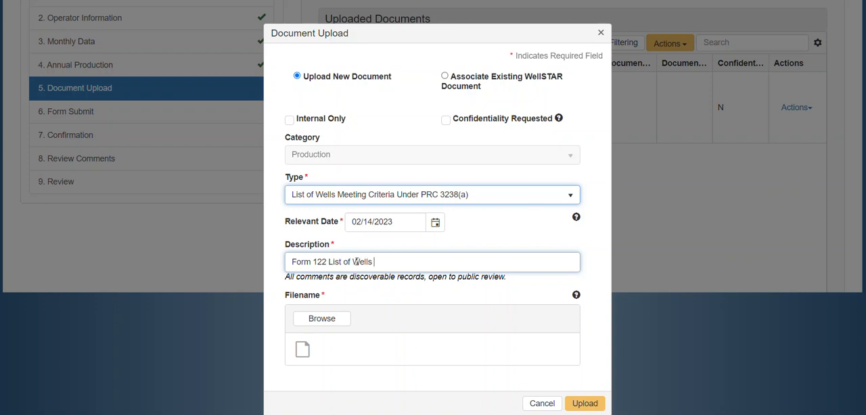
pyautogui.write('2022')
# Attach "Form122 Reactivated Well List under PRC 3238 (6).xlsx" from the Downloads folder and upload the document.
pyautogui.click(338, 313)
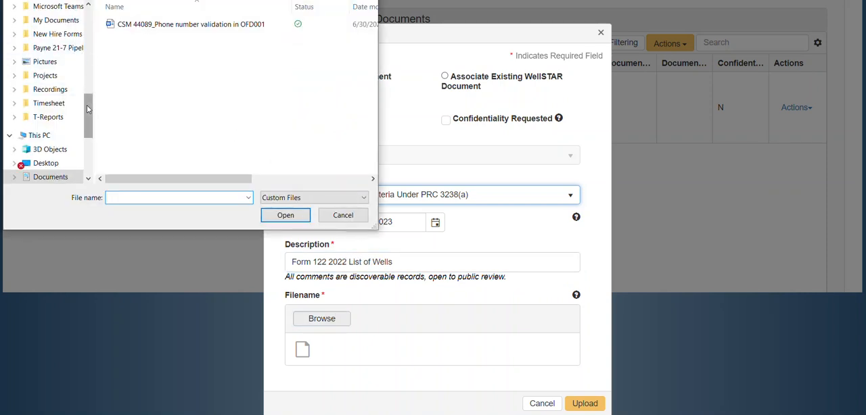
pyautogui.scroll(10, 54, 81)
pyautogui.click(48, 43)
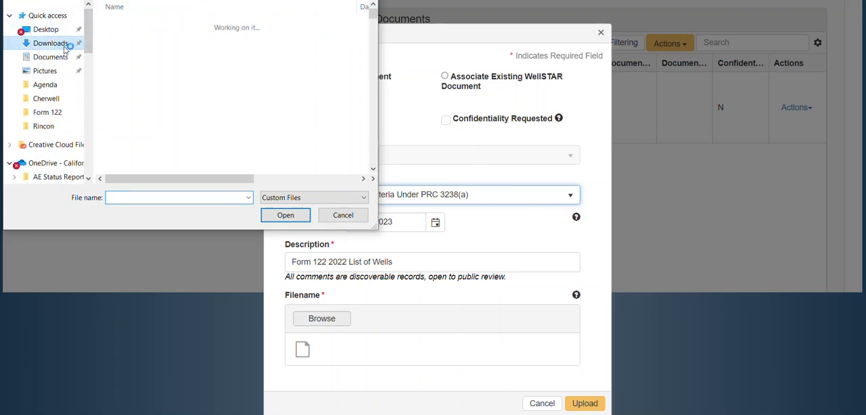
pyautogui.doubleClick(144, 42)
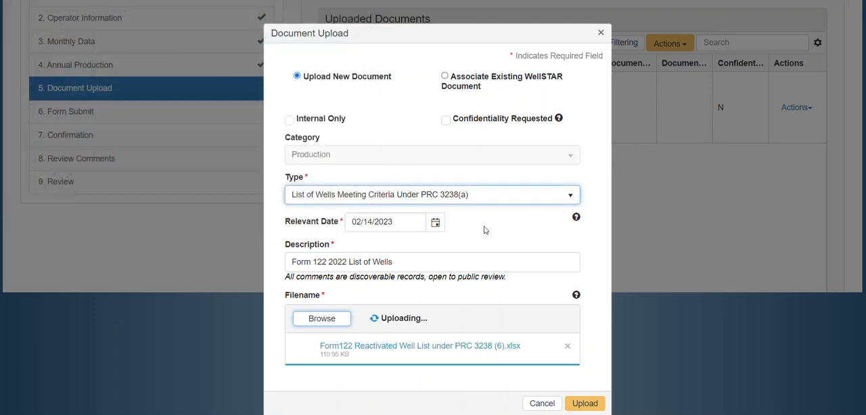
pyautogui.click(588, 403)
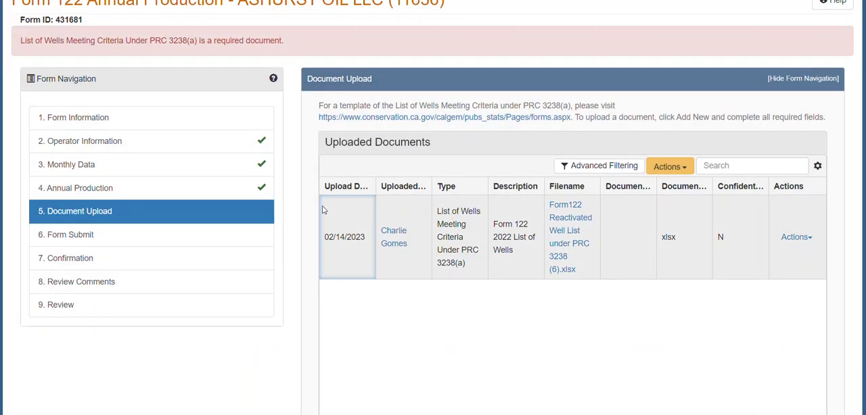
# Save the Document Upload page and continue to the Form Submit page.
pyautogui.scroll(-3, 312, 211)
pyautogui.click(376, 324)
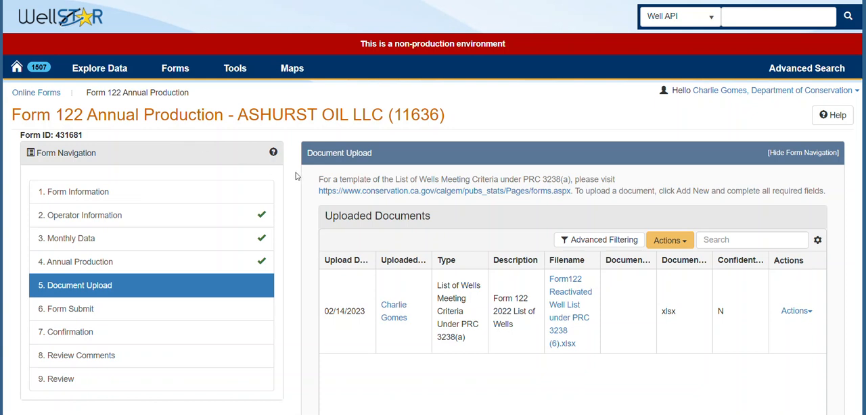
pyautogui.scroll(-3, 303, 187)
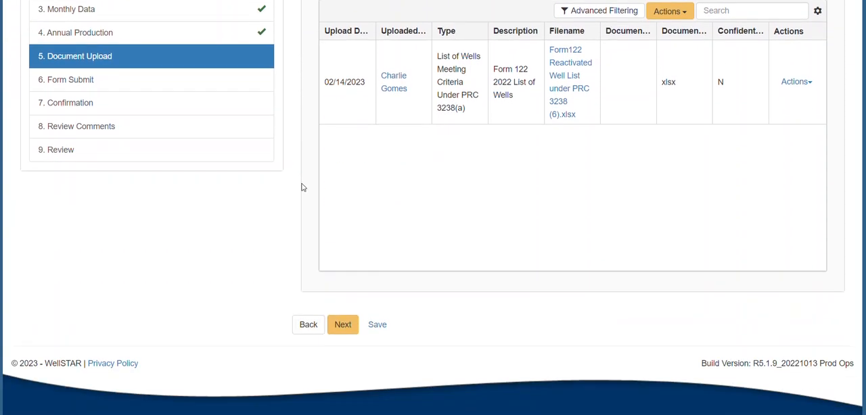
pyautogui.click(343, 324)
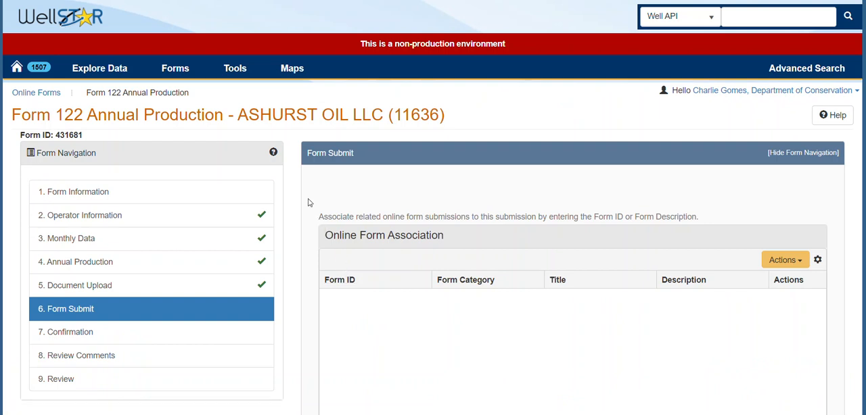
pyautogui.scroll(-3, 309, 203)
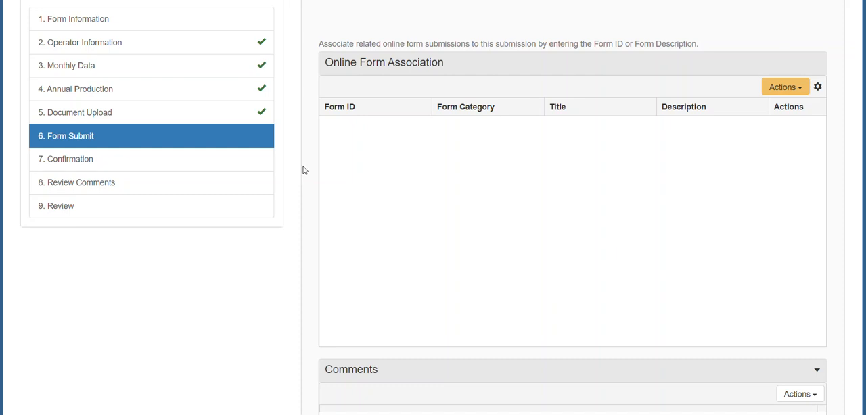
pyautogui.click(780, 93)
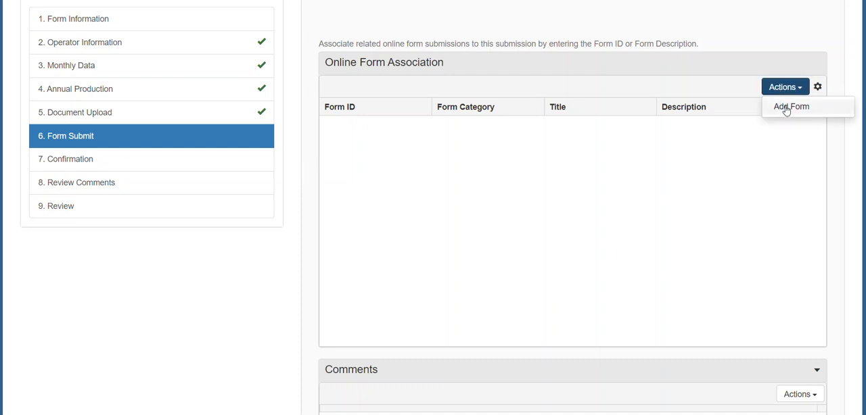
pyautogui.click(785, 108)
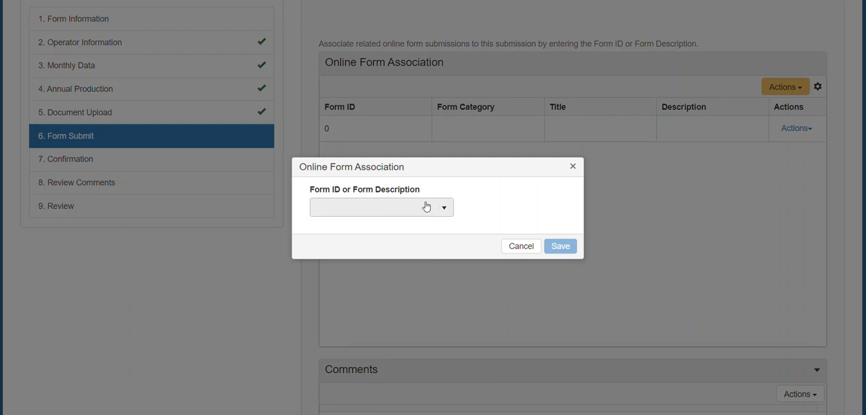
pyautogui.click(521, 246)
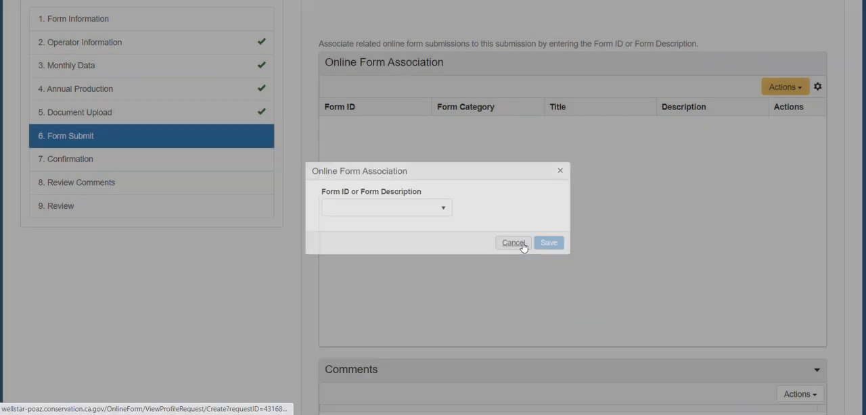
# Certify the form's statements as true, correct and complete in the Acknowledgement section, and submit the Form 122 report.
pyautogui.scroll(-4, 372, 204)
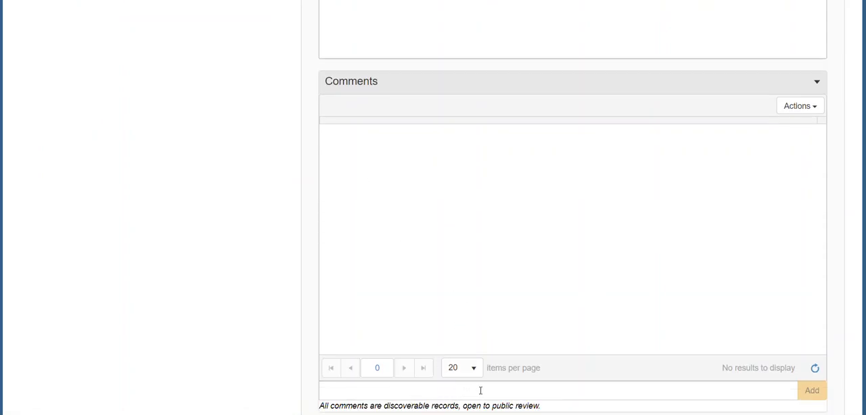
pyautogui.scroll(-1, 497, 384)
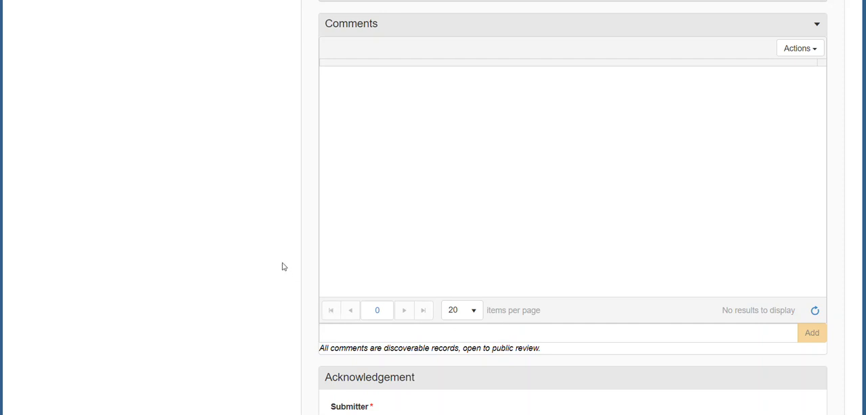
pyautogui.scroll(-3, 291, 214)
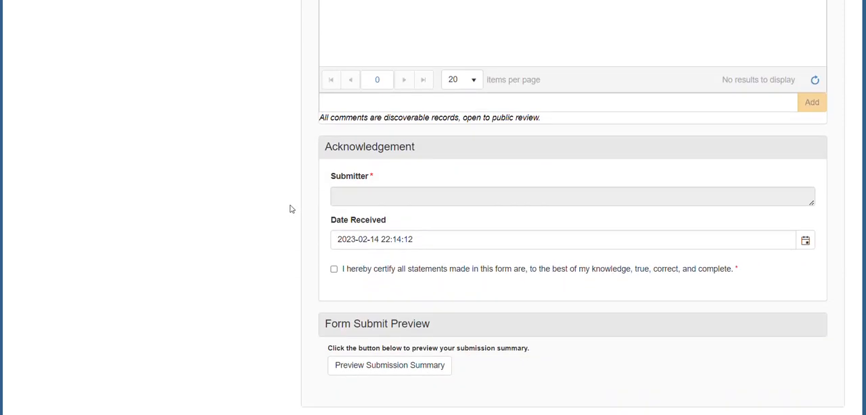
pyautogui.click(352, 274)
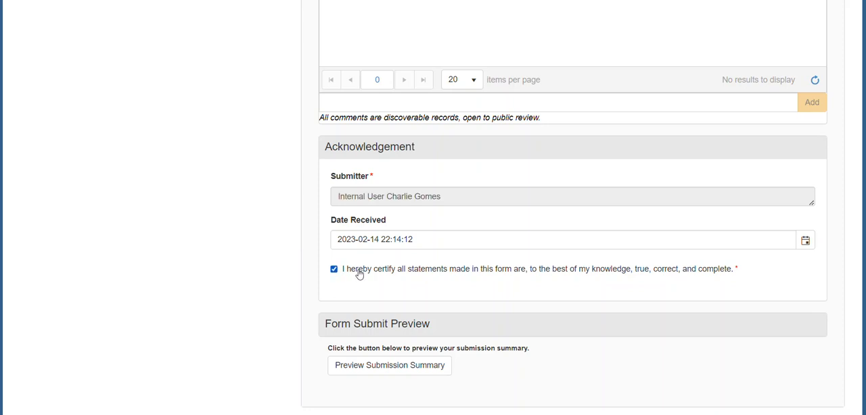
pyautogui.scroll(-2, 298, 245)
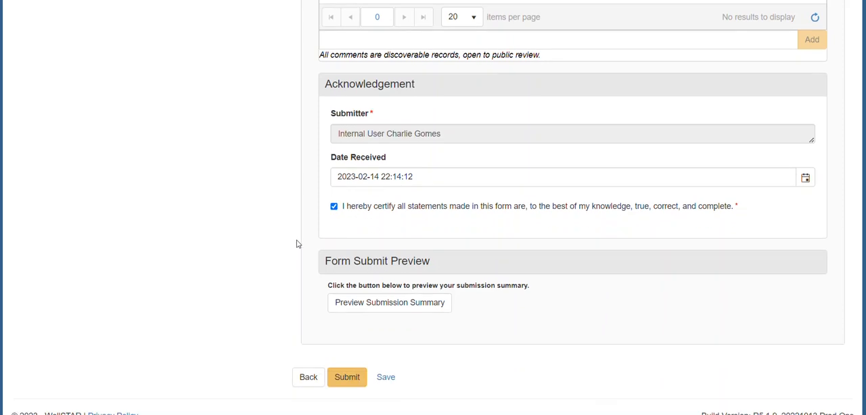
pyautogui.click(345, 325)
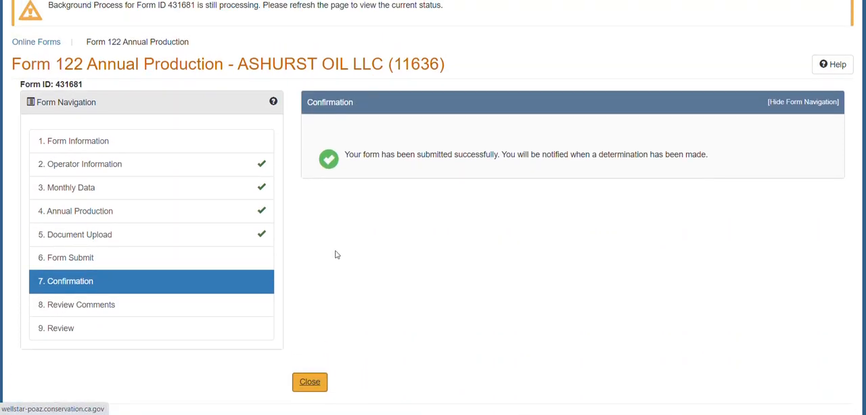
# Check the Confirmation page for the submission result and the form's background processing status.
pyautogui.scroll(1, 347, 236)
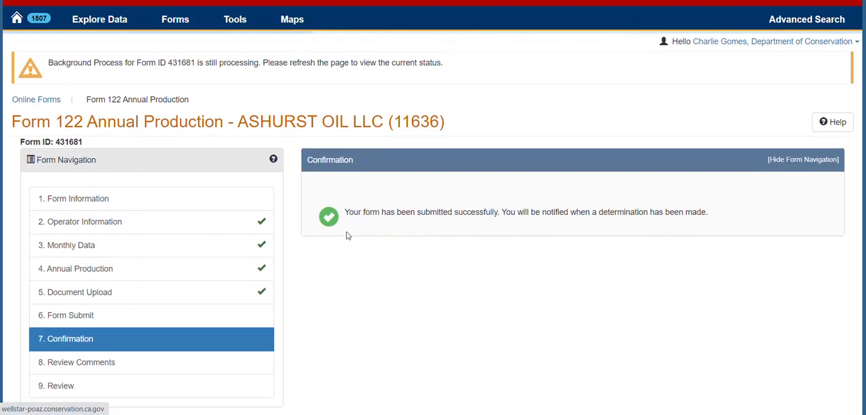
pyautogui.moveTo(447, 65); pyautogui.dragTo(44, 65)
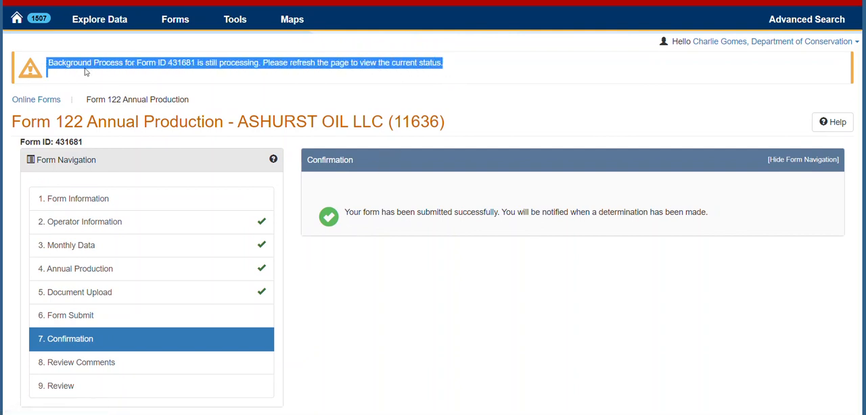
pyautogui.click(135, 76)
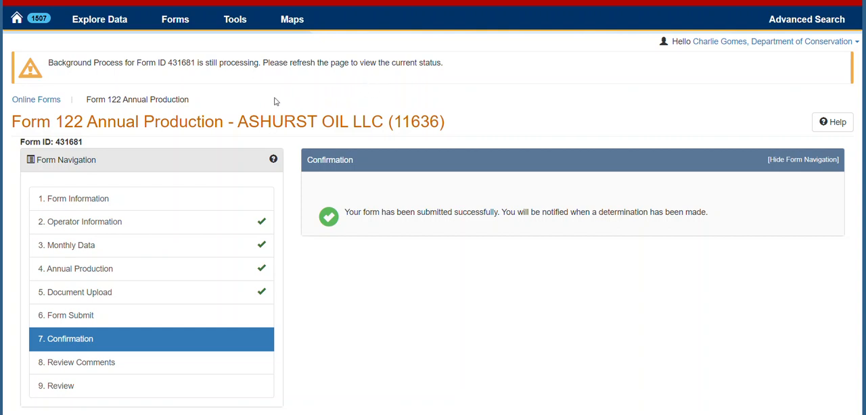
pyautogui.scroll(2, 276, 101)
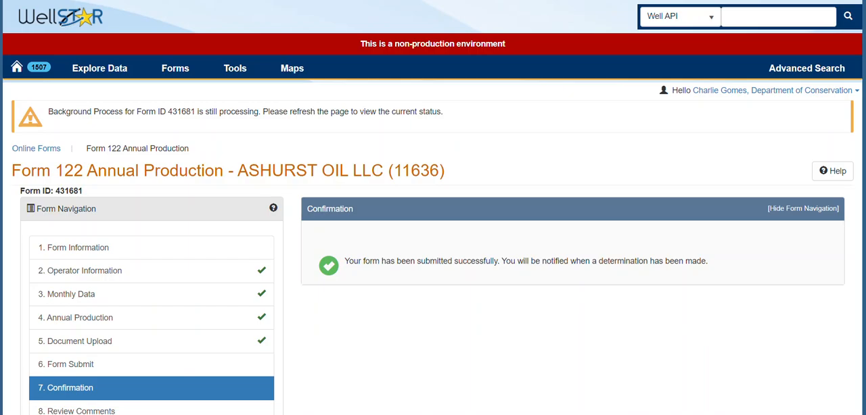
pyautogui.scroll(3, 279, 140)
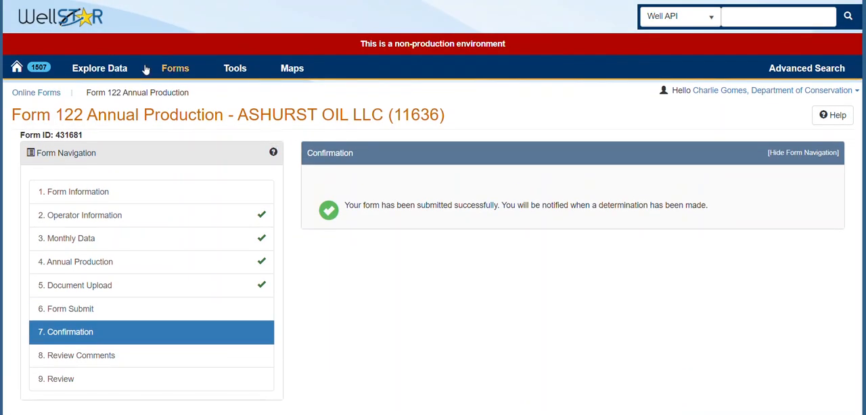